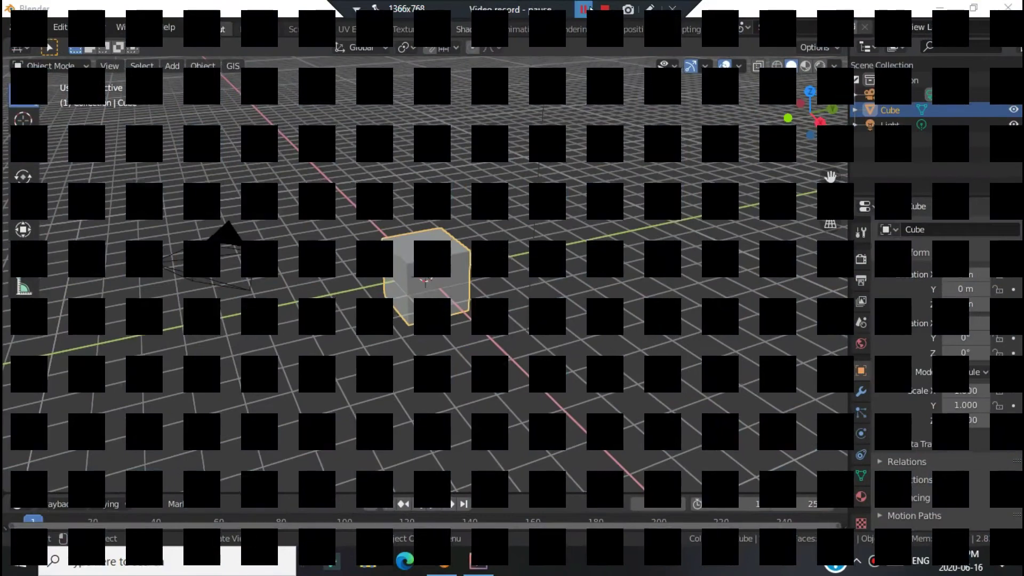
- Set the World background colour to pure black by dropping its Value to 0
{"action": "scroll", "coordinate": [446, 290], "scroll_direction": "up", "scroll_amount": 1}
{"action": "scroll", "coordinate": [447, 292], "scroll_direction": "up", "scroll_amount": 1}
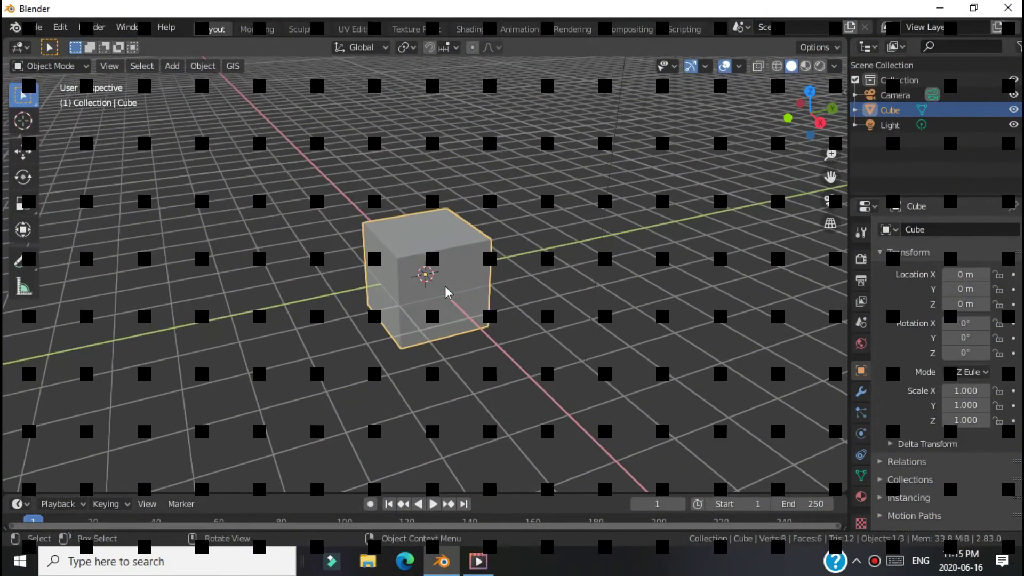
{"action": "mouse_move", "coordinate": [447, 293]}
{"action": "middle_mouse_down"}
{"action": "mouse_move", "coordinate": [320, 293]}
{"action": "mouse_move", "coordinate": [810, 406]}
{"action": "middle_mouse_up"}
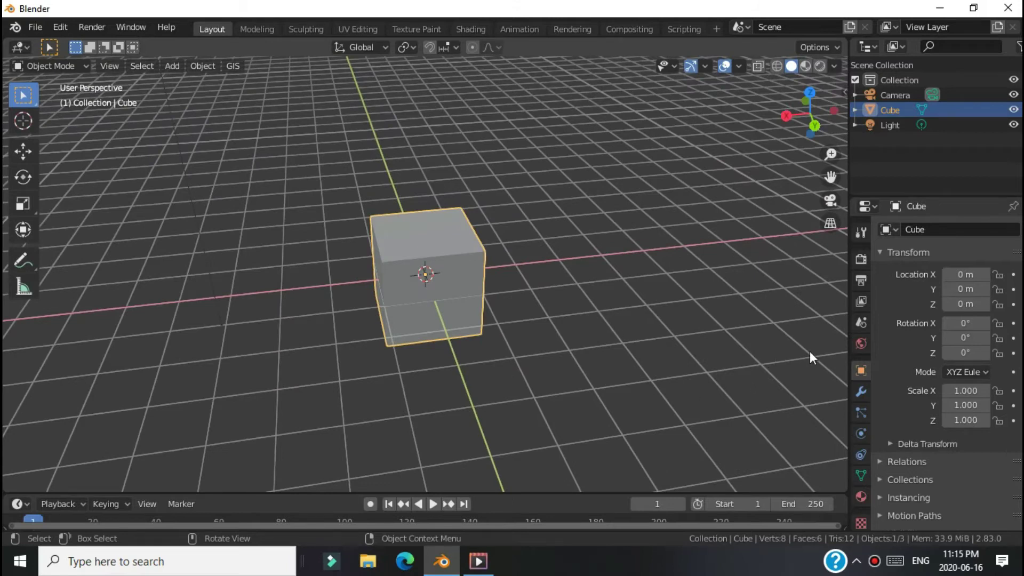
{"action": "left_click", "coordinate": [861, 342]}
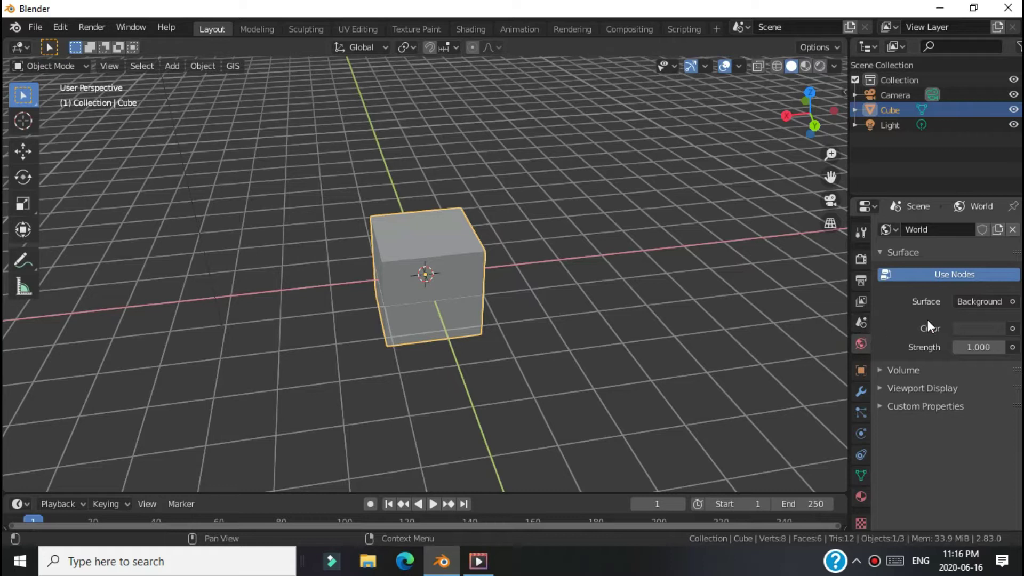
{"action": "left_click", "coordinate": [1010, 329]}
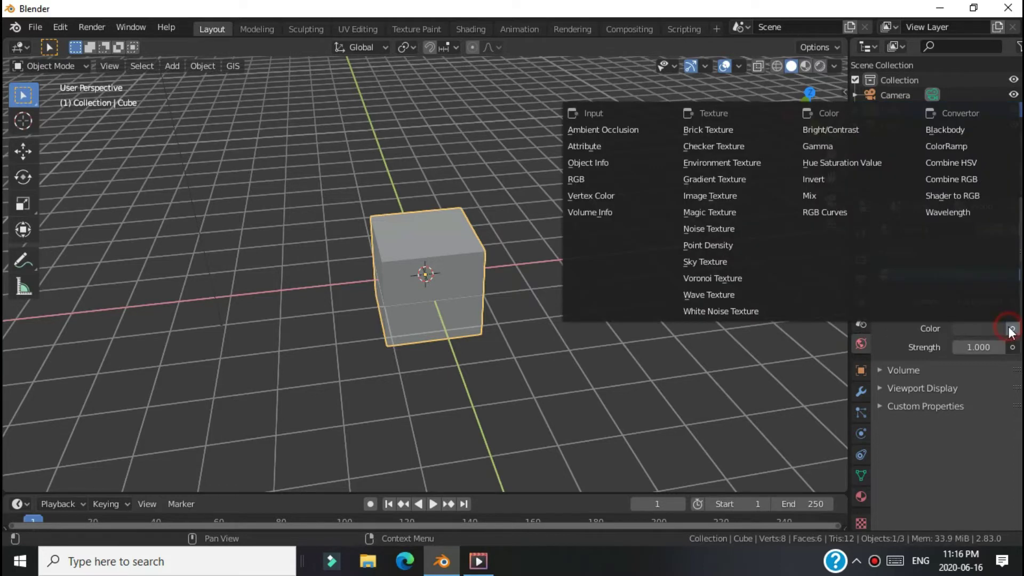
{"action": "left_click", "coordinate": [980, 328]}
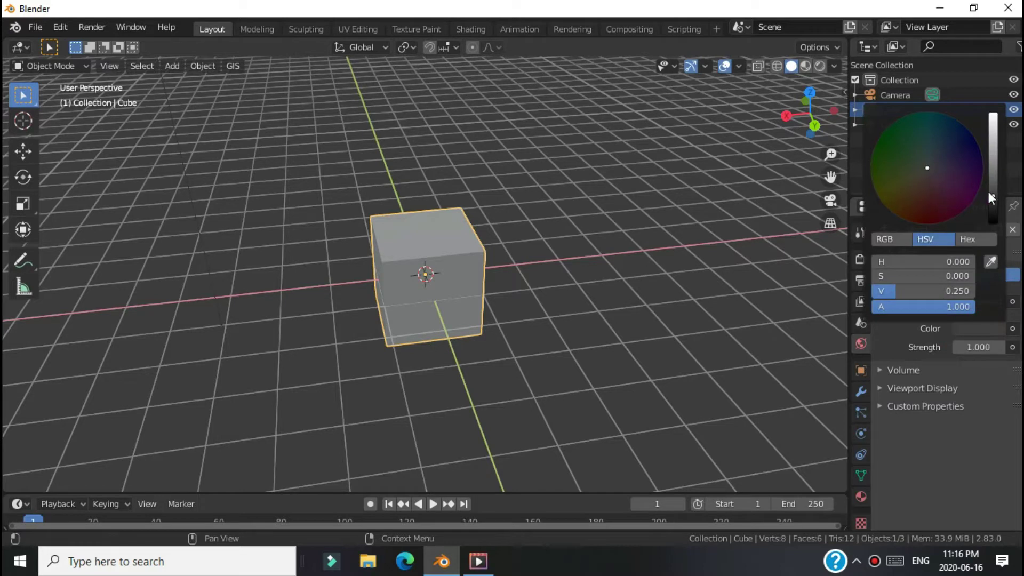
{"action": "left_click_drag", "start_coordinate": [993, 196], "coordinate": [994, 221]}
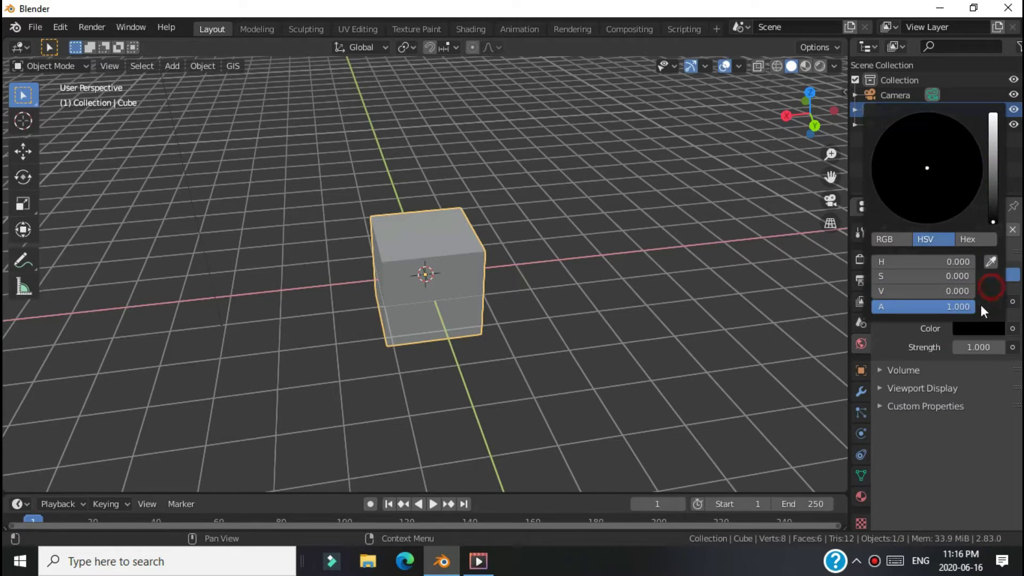
{"action": "left_click", "coordinate": [672, 312]}
- Orbit the view to face the cube and show its material settings
{"action": "middle_click_drag", "start_coordinate": [590, 306], "coordinate": [607, 295]}
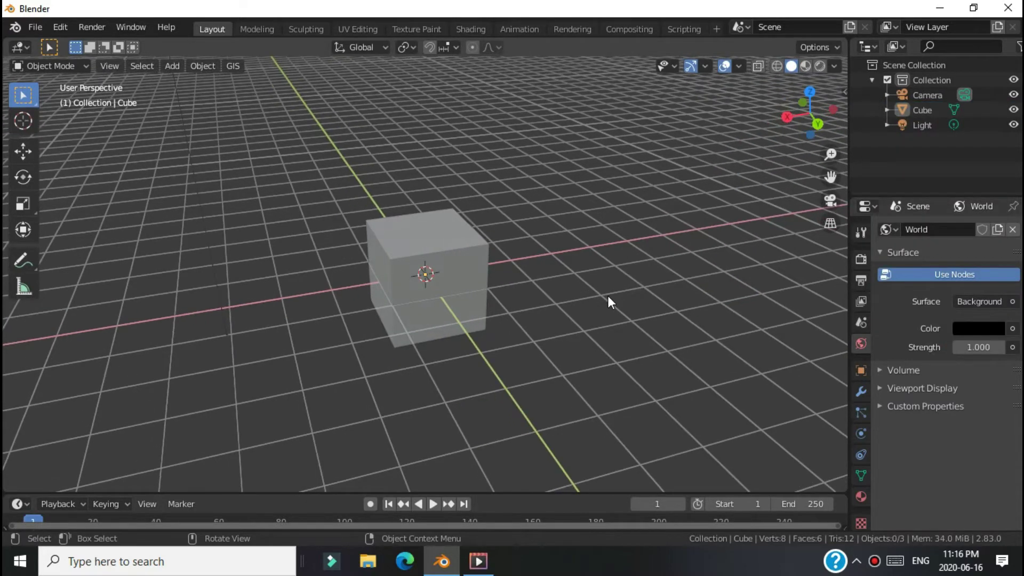
{"action": "scroll", "coordinate": [607, 295], "scroll_direction": "up", "scroll_amount": 3}
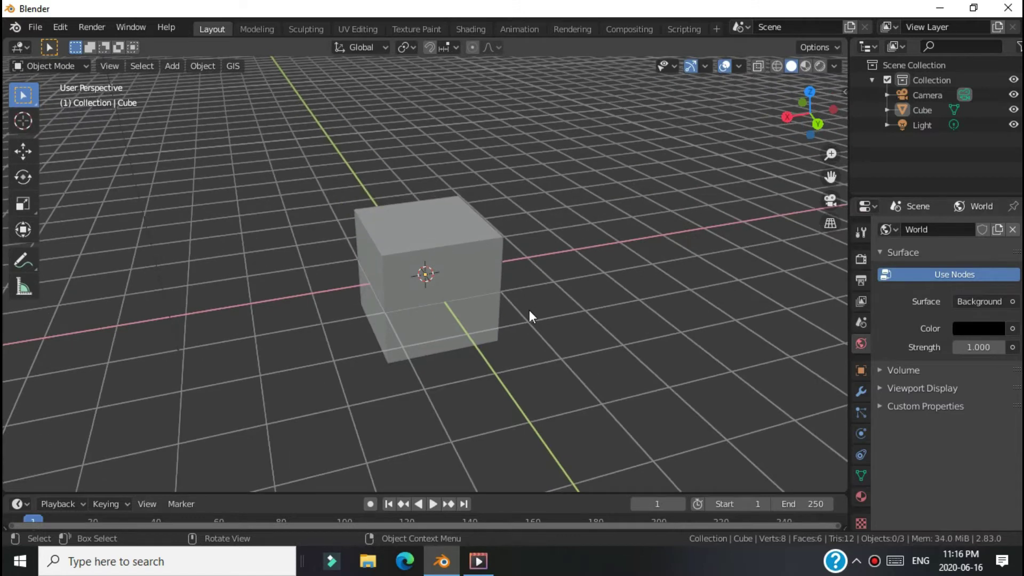
{"action": "scroll", "coordinate": [526, 309], "scroll_direction": "down", "scroll_amount": 2}
{"action": "scroll", "coordinate": [526, 310], "scroll_direction": "up", "scroll_amount": 2}
{"action": "middle_click_drag", "start_coordinate": [555, 291], "coordinate": [721, 273]}
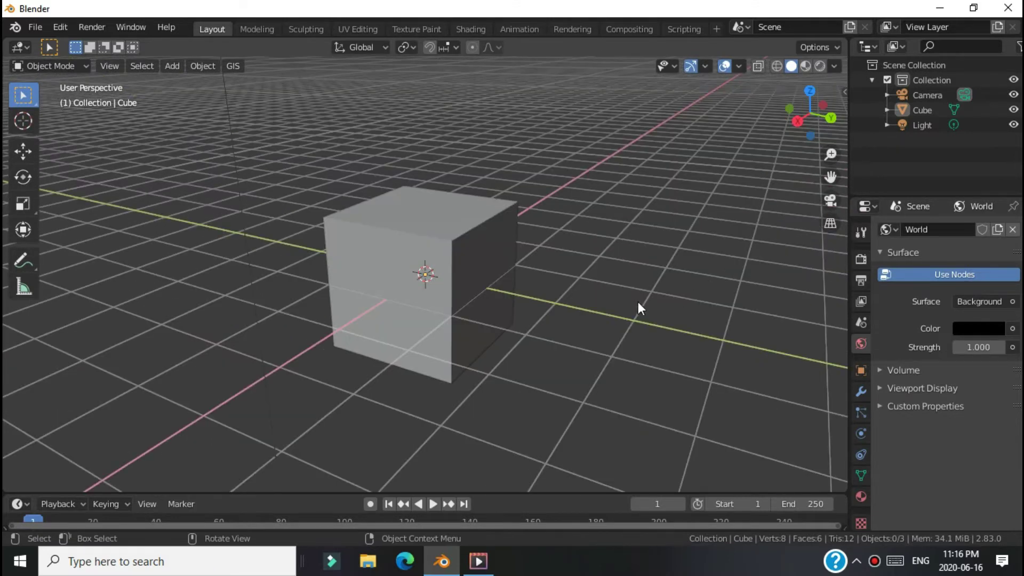
{"action": "mouse_move", "coordinate": [553, 311]}
{"action": "middle_mouse_down"}
{"action": "mouse_move", "coordinate": [305, 311]}
{"action": "mouse_move", "coordinate": [177, 271]}
{"action": "mouse_move", "coordinate": [138, 332]}
{"action": "mouse_move", "coordinate": [101, 327]}
{"action": "middle_mouse_up"}
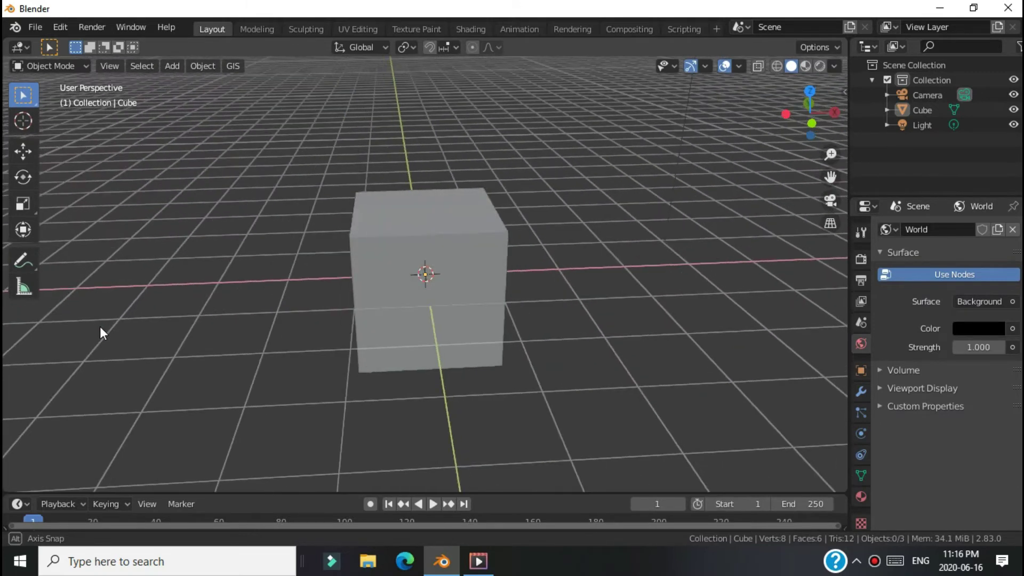
{"action": "left_click", "coordinate": [859, 496]}
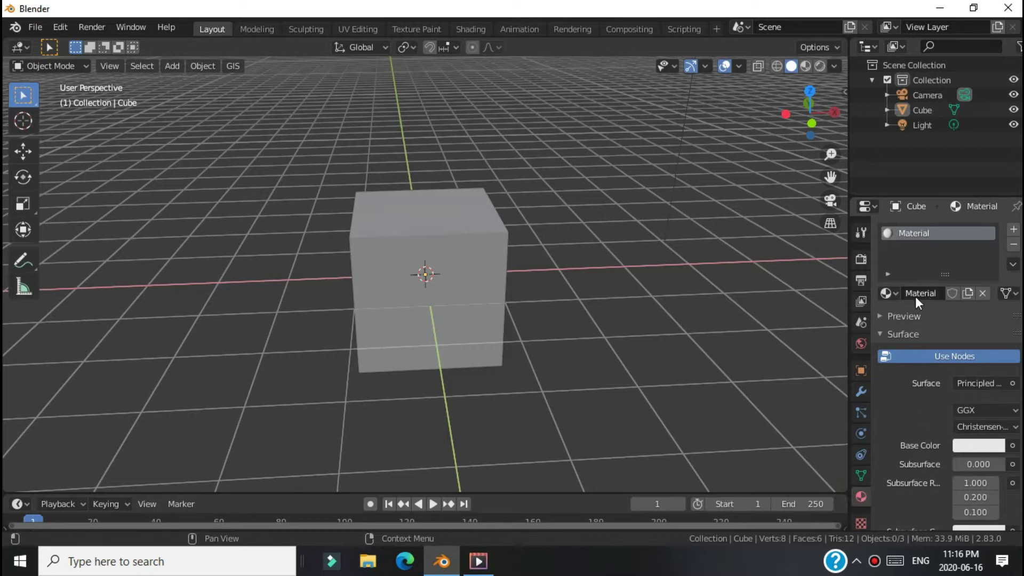
- Replace the cube's default material with a fresh new material
{"action": "left_click", "coordinate": [983, 293]}
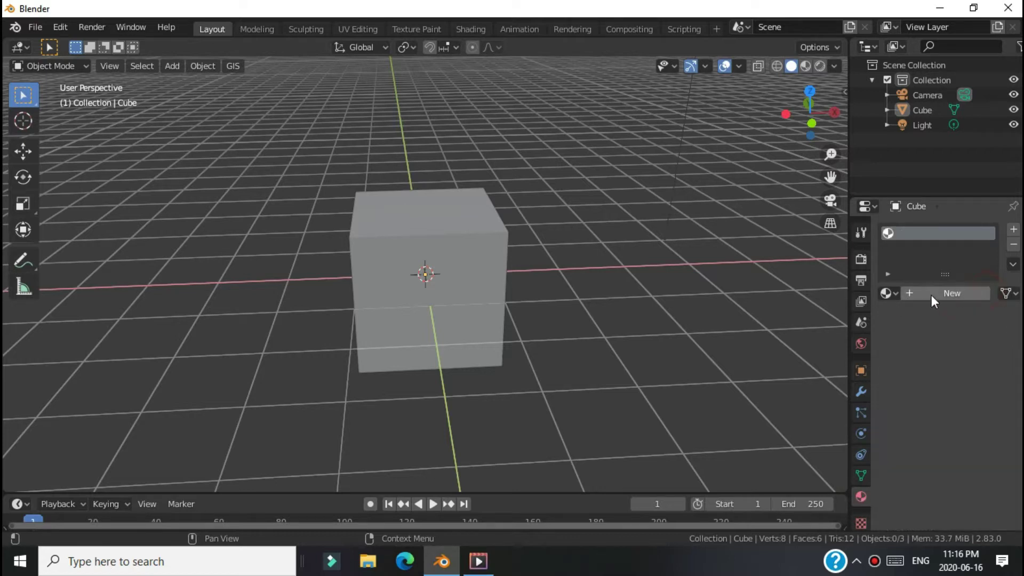
{"action": "left_click", "coordinate": [931, 294]}
{"action": "scroll", "coordinate": [983, 362], "scroll_direction": "down", "scroll_amount": 1}
{"action": "scroll", "coordinate": [983, 361], "scroll_direction": "down", "scroll_amount": 1}
{"action": "scroll", "coordinate": [982, 360], "scroll_direction": "down", "scroll_amount": 1}
- Make the new material's surface an Emission shader with Strength 4.500
{"action": "left_click", "coordinate": [978, 296]}
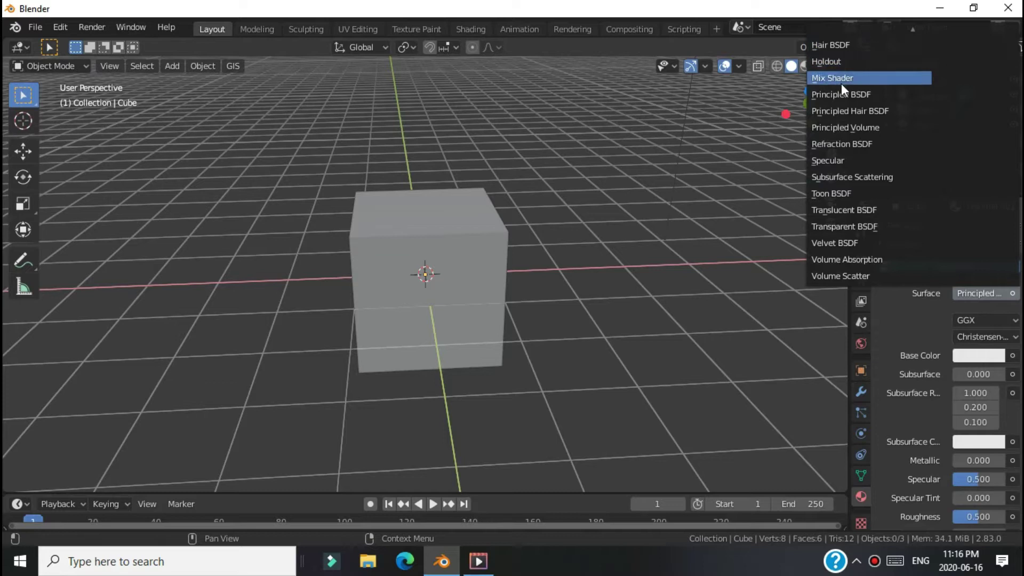
{"action": "scroll", "coordinate": [853, 181], "scroll_direction": "up", "scroll_amount": 4}
{"action": "scroll", "coordinate": [853, 181], "scroll_direction": "up", "scroll_amount": 4}
{"action": "scroll", "coordinate": [853, 180], "scroll_direction": "up", "scroll_amount": 5}
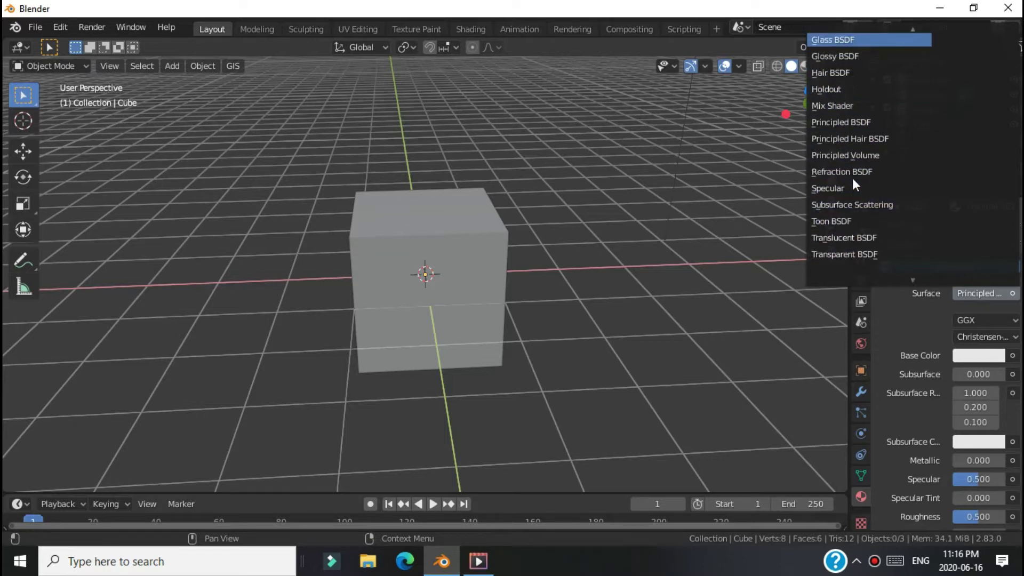
{"action": "scroll", "coordinate": [852, 181], "scroll_direction": "up", "scroll_amount": 1}
{"action": "scroll", "coordinate": [852, 182], "scroll_direction": "up", "scroll_amount": 1}
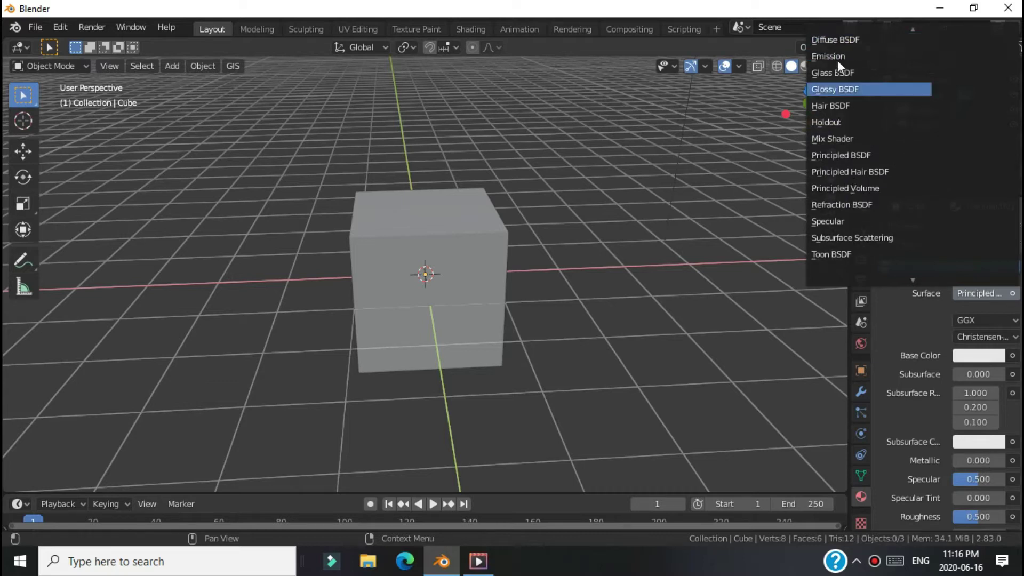
{"action": "left_click", "coordinate": [834, 60]}
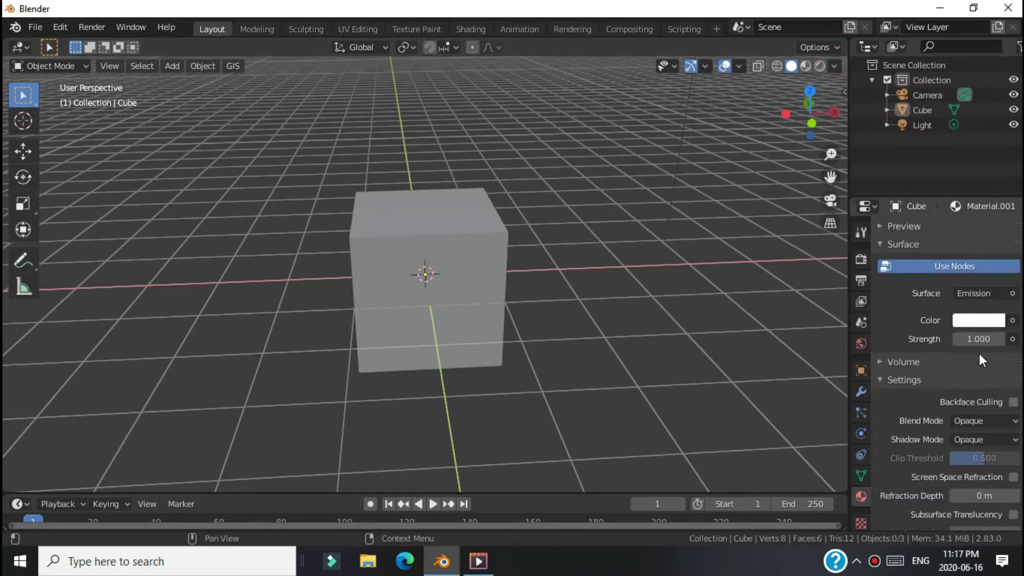
{"action": "left_click_drag", "start_coordinate": [970, 342], "coordinate": [987, 342]}
{"action": "left_click_drag", "start_coordinate": [976, 339], "coordinate": [968, 340]}
{"action": "scroll", "coordinate": [936, 359], "scroll_direction": "up", "scroll_amount": 2}
{"action": "scroll", "coordinate": [934, 372], "scroll_direction": "up", "scroll_amount": 3}
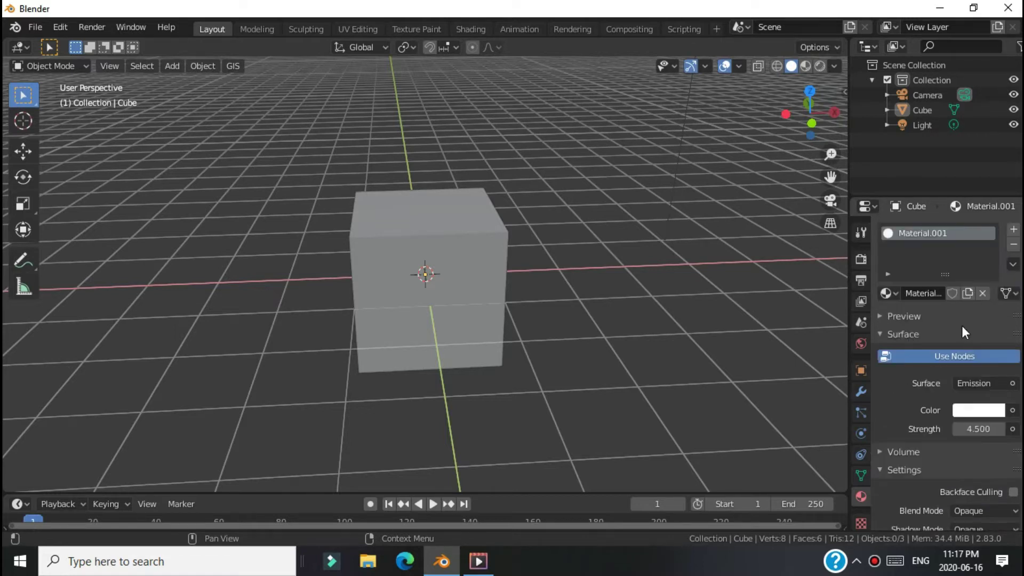
- Switch the viewport to rendered shading and orbit around the cube
{"action": "left_click", "coordinate": [825, 66]}
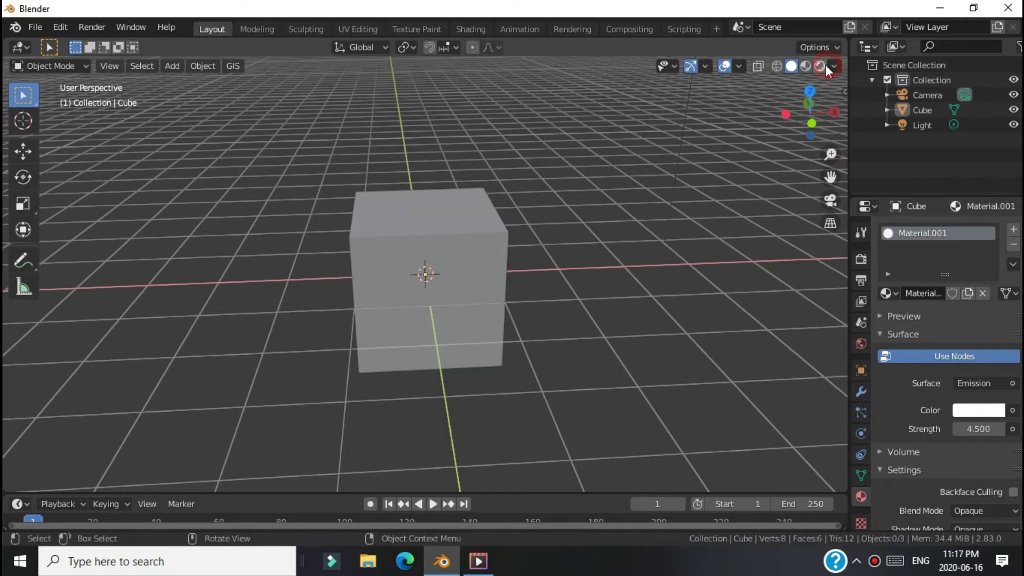
{"action": "scroll", "coordinate": [601, 256], "scroll_direction": "up", "scroll_amount": 2}
{"action": "scroll", "coordinate": [600, 260], "scroll_direction": "down", "scroll_amount": 2}
{"action": "scroll", "coordinate": [599, 261], "scroll_direction": "down", "scroll_amount": 1}
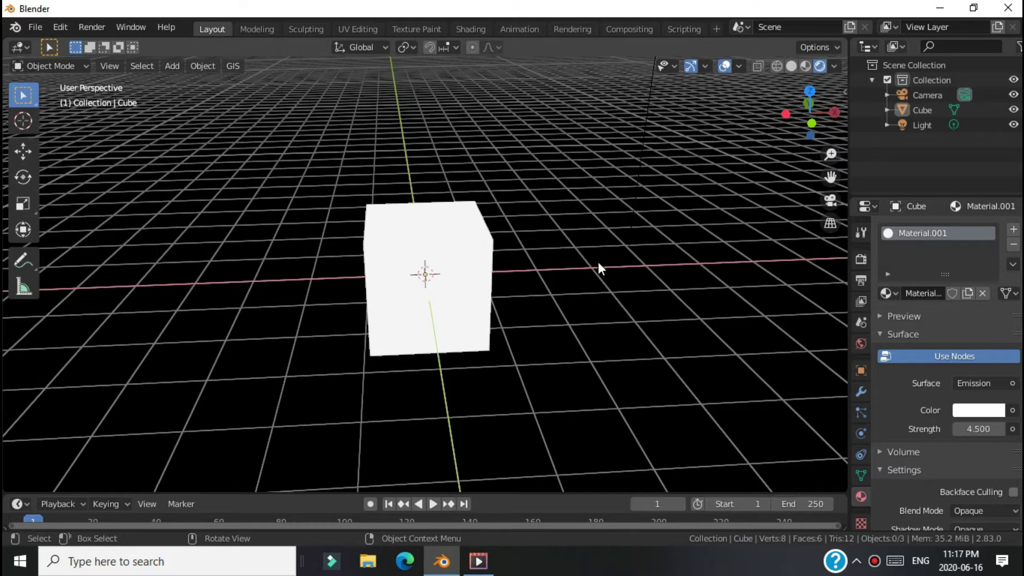
{"action": "scroll", "coordinate": [650, 242], "scroll_direction": "up", "scroll_amount": 1}
{"action": "mouse_move", "coordinate": [808, 115]}
{"action": "left_mouse_down"}
{"action": "mouse_move", "coordinate": [768, 117]}
{"action": "mouse_move", "coordinate": [822, 122]}
{"action": "left_mouse_up"}
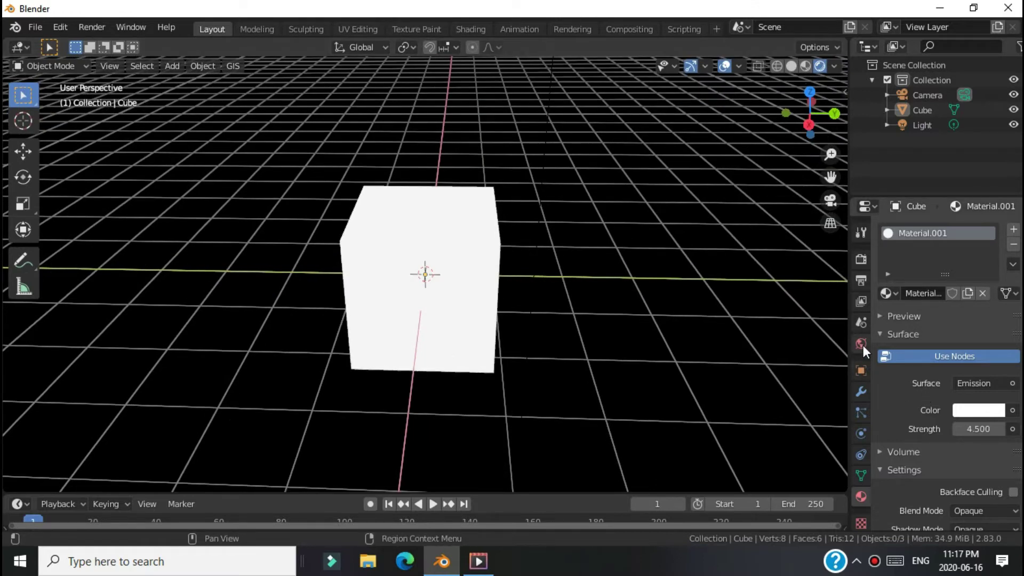
- Browse the Properties tabs to Render settings and keep Eevee as the render engine
{"action": "left_click", "coordinate": [862, 344]}
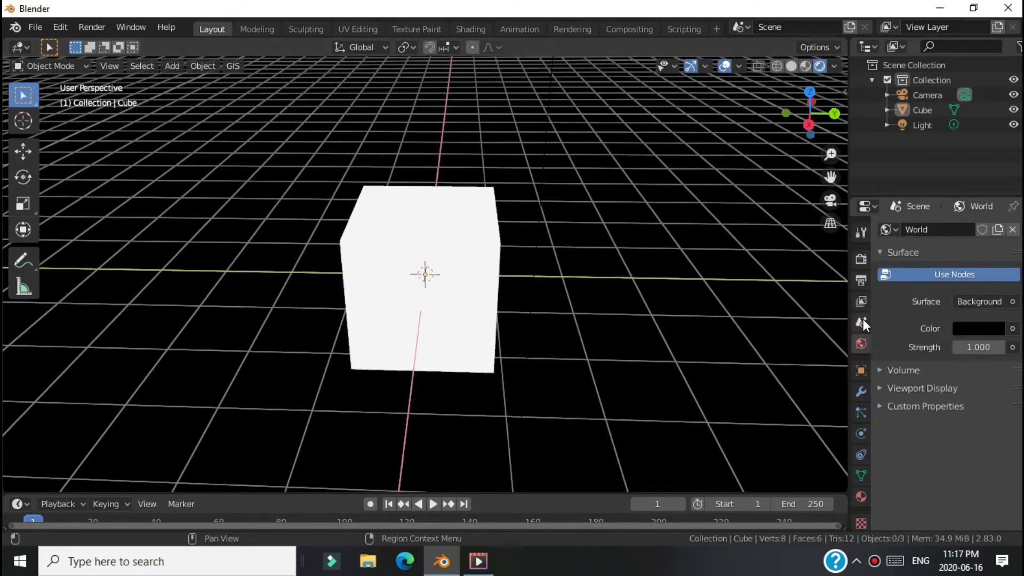
{"action": "left_click", "coordinate": [863, 320]}
{"action": "left_click", "coordinate": [862, 303]}
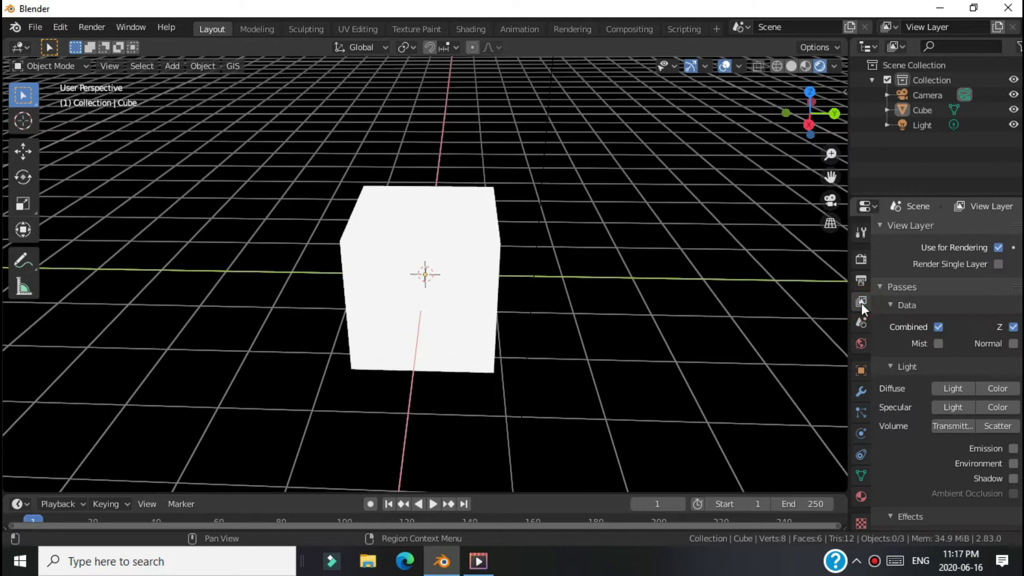
{"action": "left_click", "coordinate": [862, 282]}
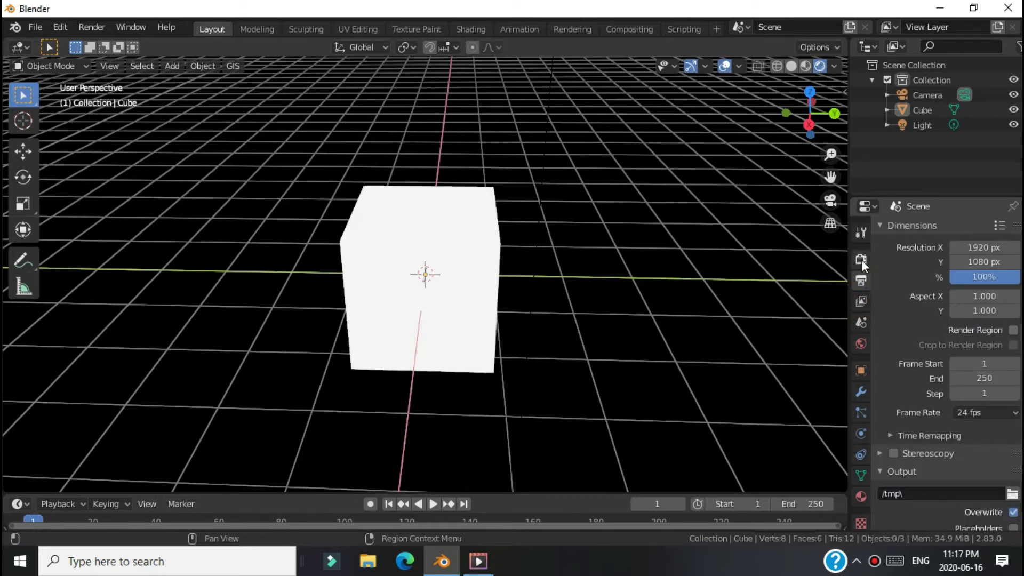
{"action": "left_click", "coordinate": [862, 261]}
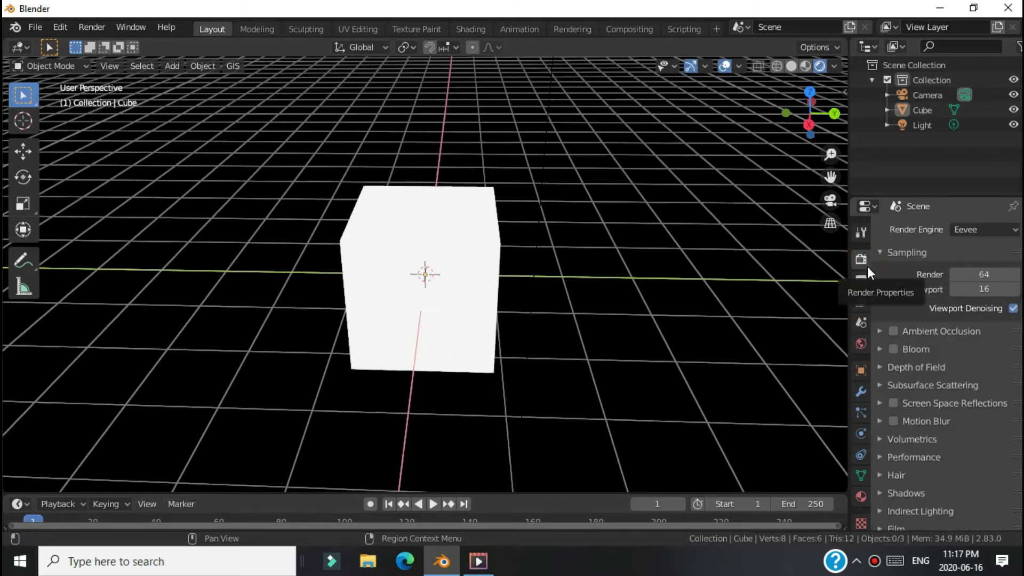
{"action": "left_click", "coordinate": [973, 229]}
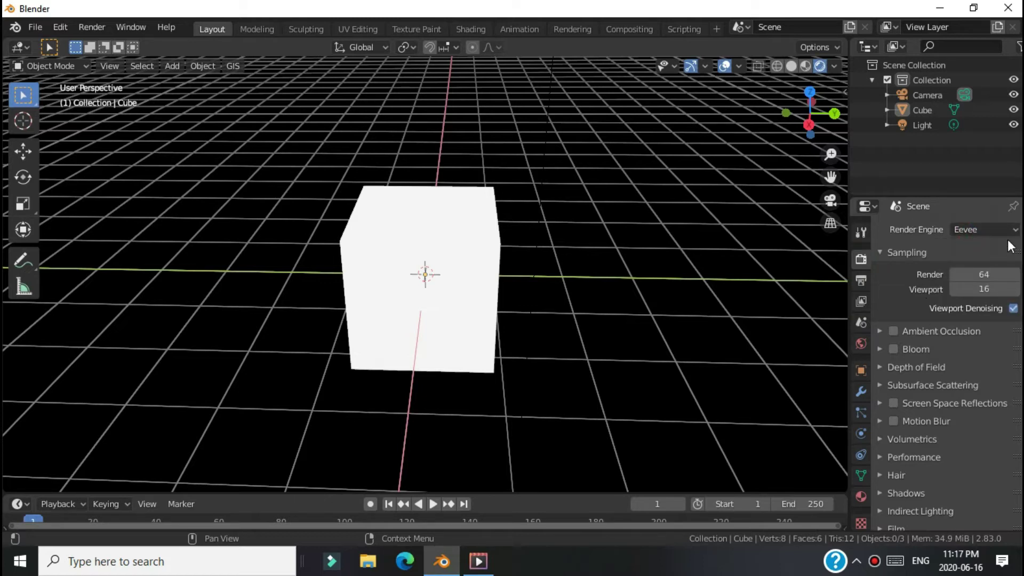
{"action": "left_click", "coordinate": [989, 230]}
{"action": "left_click", "coordinate": [961, 237]}
- Enable Eevee Bloom, expand its settings and tint the bloom colour cyan-blue
{"action": "left_click", "coordinate": [894, 348]}
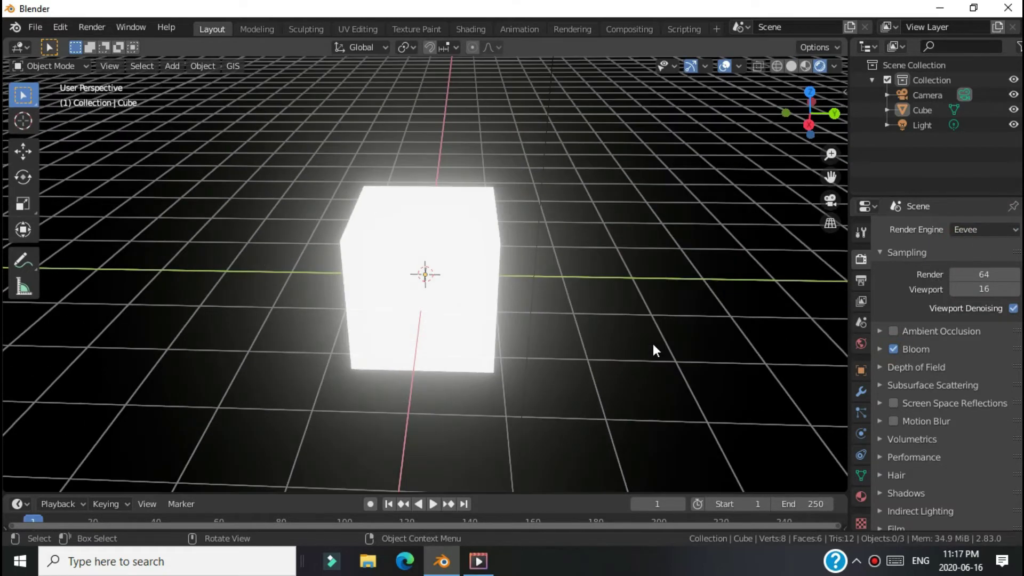
{"action": "mouse_move", "coordinate": [653, 344]}
{"action": "middle_mouse_down"}
{"action": "mouse_move", "coordinate": [351, 393]}
{"action": "mouse_move", "coordinate": [735, 399]}
{"action": "mouse_move", "coordinate": [750, 384]}
{"action": "mouse_move", "coordinate": [755, 328]}
{"action": "mouse_move", "coordinate": [695, 336]}
{"action": "middle_mouse_up"}
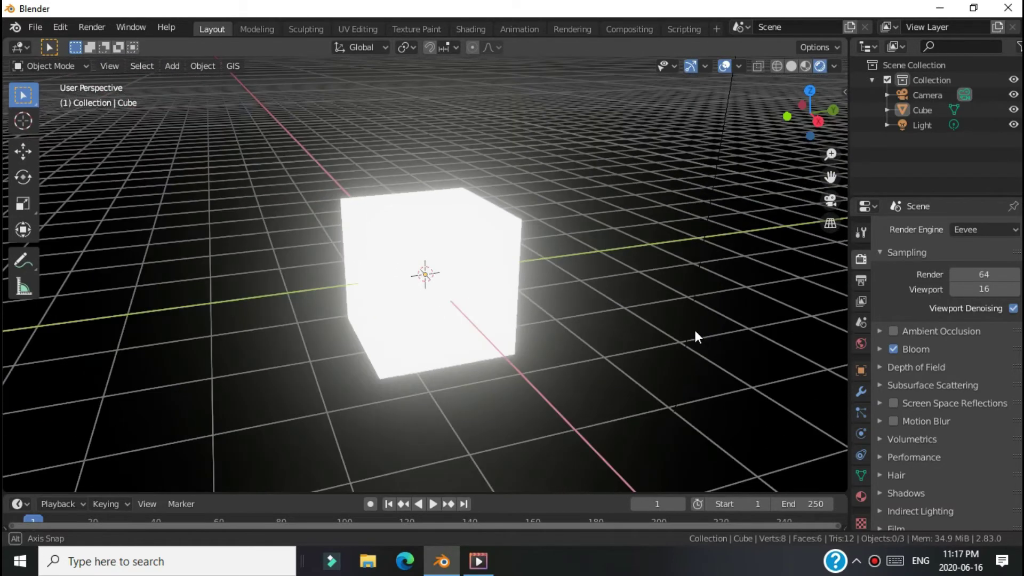
{"action": "left_click", "coordinate": [880, 349]}
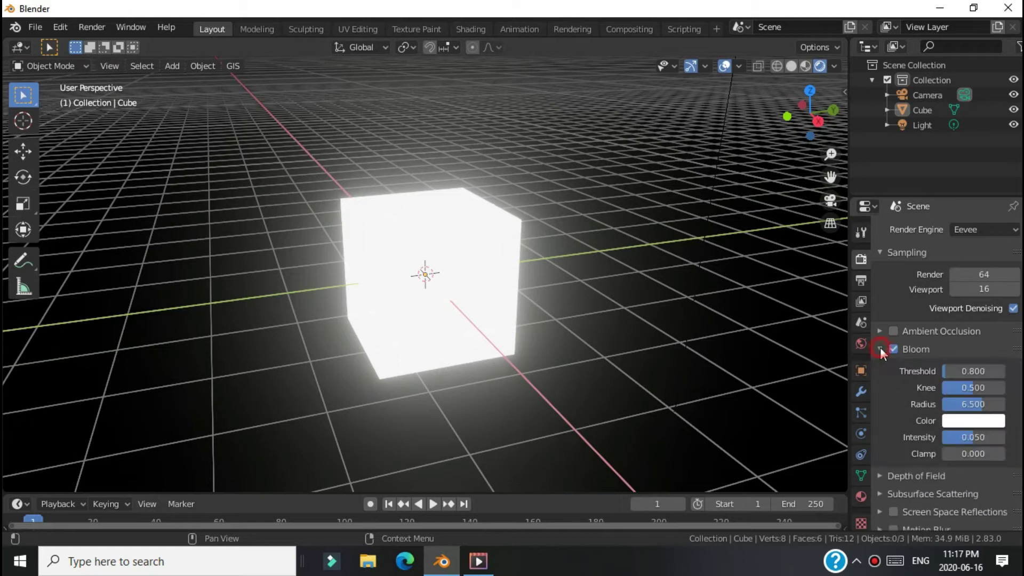
{"action": "left_click", "coordinate": [952, 422]}
{"action": "mouse_move", "coordinate": [929, 281]}
{"action": "left_mouse_down"}
{"action": "mouse_move", "coordinate": [953, 239]}
{"action": "mouse_move", "coordinate": [976, 292]}
{"action": "mouse_move", "coordinate": [931, 327]}
{"action": "mouse_move", "coordinate": [902, 321]}
{"action": "mouse_move", "coordinate": [872, 286]}
{"action": "mouse_move", "coordinate": [917, 275]}
{"action": "mouse_move", "coordinate": [955, 291]}
{"action": "mouse_move", "coordinate": [896, 261]}
{"action": "mouse_move", "coordinate": [903, 255]}
{"action": "mouse_move", "coordinate": [952, 283]}
{"action": "mouse_move", "coordinate": [925, 258]}
{"action": "mouse_move", "coordinate": [934, 239]}
{"action": "left_mouse_up"}
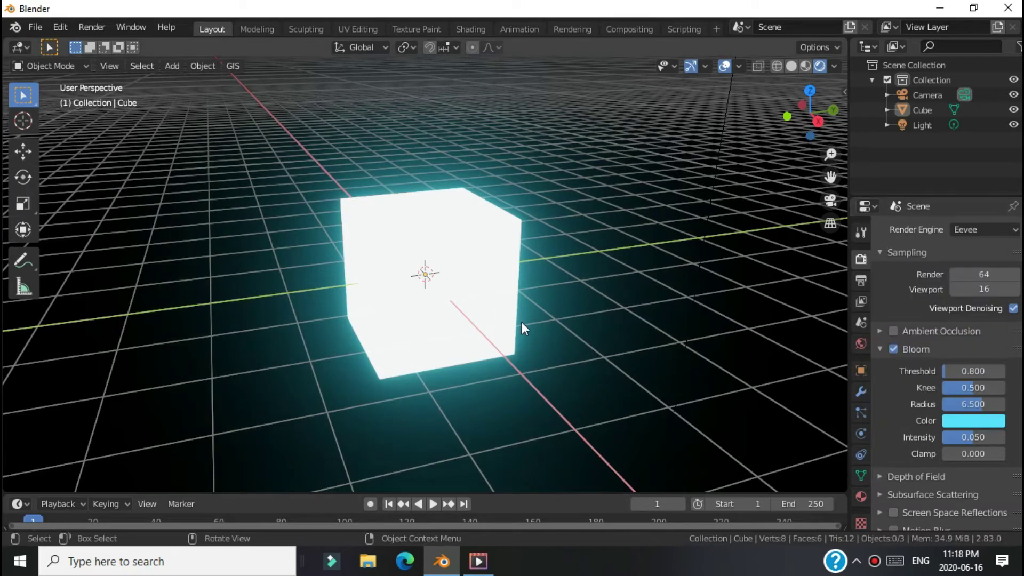
- Lower the bloom Knee and raise Clamp to 930.233, orbiting to check the glow
{"action": "mouse_move", "coordinate": [521, 322]}
{"action": "middle_mouse_down"}
{"action": "mouse_move", "coordinate": [469, 240]}
{"action": "mouse_move", "coordinate": [612, 372]}
{"action": "mouse_move", "coordinate": [539, 366]}
{"action": "mouse_move", "coordinate": [507, 347]}
{"action": "mouse_move", "coordinate": [531, 327]}
{"action": "mouse_move", "coordinate": [599, 372]}
{"action": "mouse_move", "coordinate": [638, 315]}
{"action": "mouse_move", "coordinate": [618, 342]}
{"action": "mouse_move", "coordinate": [539, 341]}
{"action": "middle_mouse_up"}
{"action": "scroll", "coordinate": [538, 366], "scroll_direction": "up", "scroll_amount": 2}
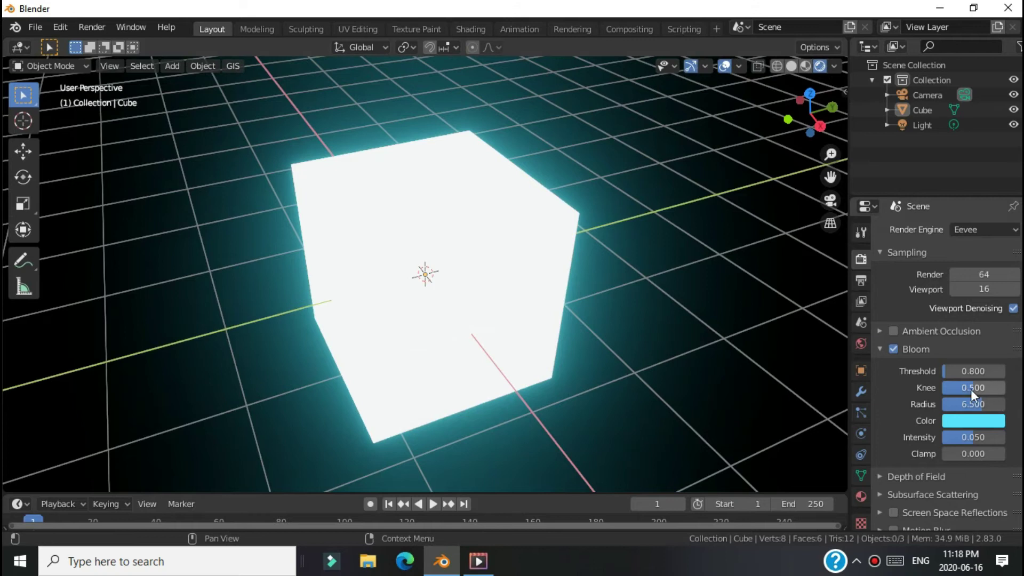
{"action": "left_click_drag", "start_coordinate": [974, 387], "coordinate": [943, 388]}
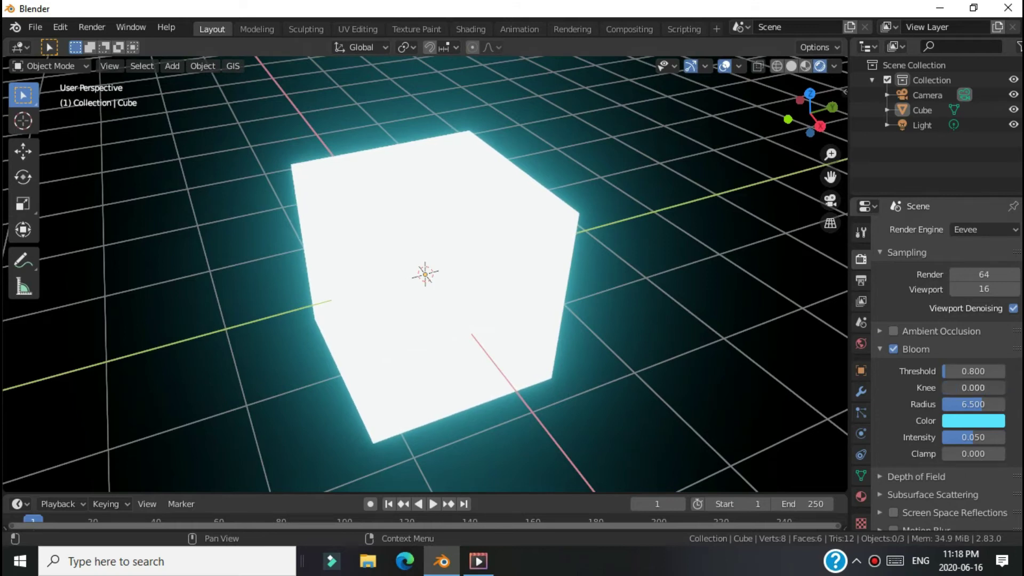
{"action": "mouse_move", "coordinate": [970, 453]}
{"action": "left_mouse_down"}
{"action": "mouse_move", "coordinate": [1006, 454]}
{"action": "mouse_move", "coordinate": [974, 437]}
{"action": "left_mouse_up"}
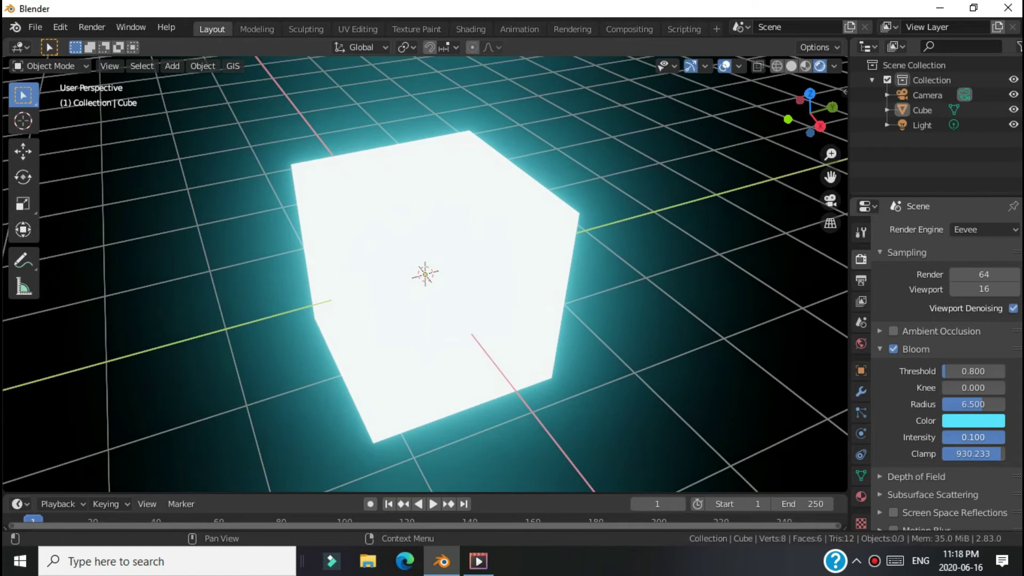
{"action": "scroll", "coordinate": [524, 294], "scroll_direction": "down", "scroll_amount": 3}
{"action": "mouse_move", "coordinate": [633, 308]}
{"action": "middle_mouse_down"}
{"action": "mouse_move", "coordinate": [649, 257]}
{"action": "mouse_move", "coordinate": [622, 293]}
{"action": "mouse_move", "coordinate": [581, 293]}
{"action": "middle_mouse_up"}
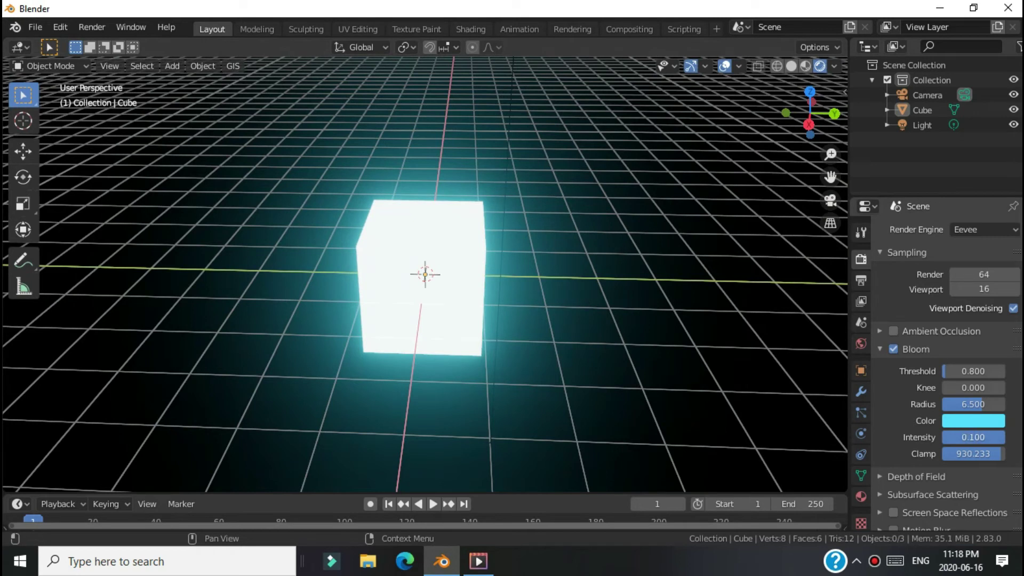
- Set the bloom Intensity to 0.100
{"action": "left_click", "coordinate": [972, 437]}
{"action": "left_click", "coordinate": [963, 438]}
{"action": "left_click", "coordinate": [908, 441]}
{"action": "left_click", "coordinate": [888, 438]}
{"action": "left_click_drag", "start_coordinate": [974, 437], "coordinate": [984, 437]}
- Set the bloom Radius to 7.663 and raise Knee to 0.291
{"action": "left_click", "coordinate": [974, 404]}
{"action": "type", "text": "9.174"}
{"action": "key", "text": "Return"}
{"action": "left_click_drag", "start_coordinate": [973, 404], "coordinate": [955, 404]}
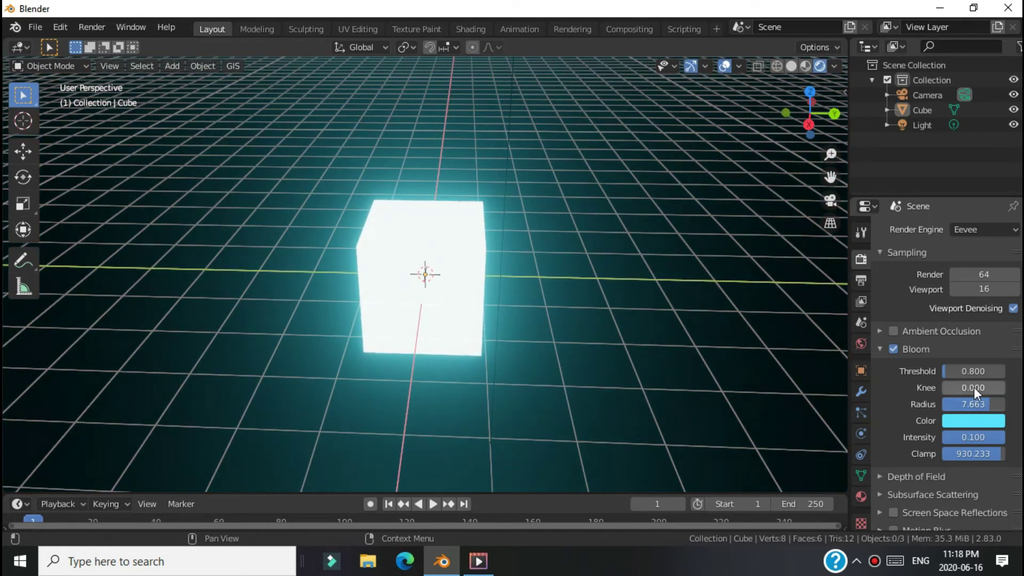
{"action": "mouse_move", "coordinate": [949, 388]}
{"action": "left_mouse_down"}
{"action": "mouse_move", "coordinate": [998, 371]}
{"action": "mouse_move", "coordinate": [960, 371]}
{"action": "left_mouse_up"}
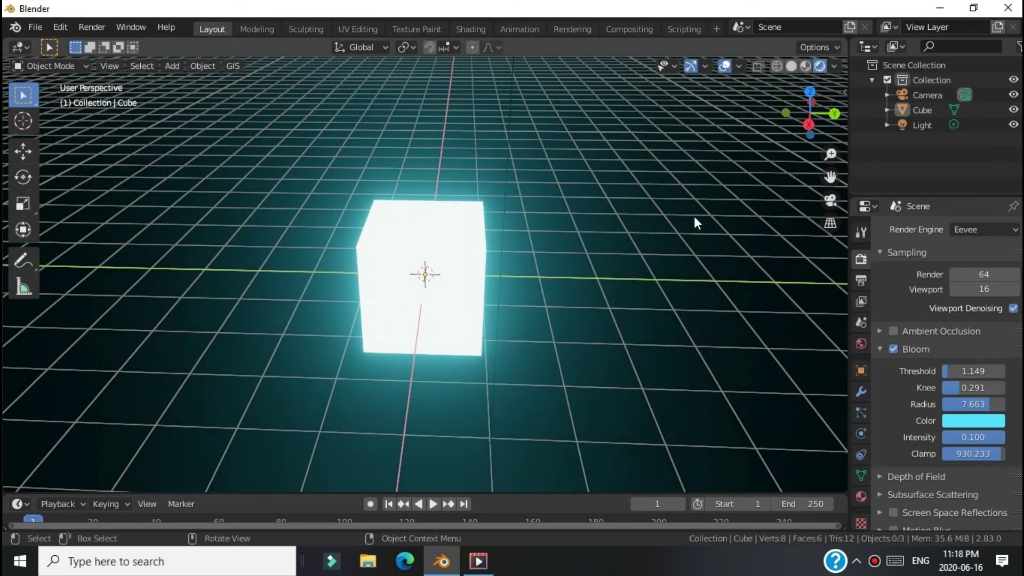
- Turn off viewport overlays and orbit around the cyan-glowing cube to inspect it
{"action": "left_click", "coordinate": [727, 69]}
{"action": "scroll", "coordinate": [571, 248], "scroll_direction": "up", "scroll_amount": 1}
{"action": "scroll", "coordinate": [547, 265], "scroll_direction": "up", "scroll_amount": 1}
{"action": "scroll", "coordinate": [546, 265], "scroll_direction": "down", "scroll_amount": 1}
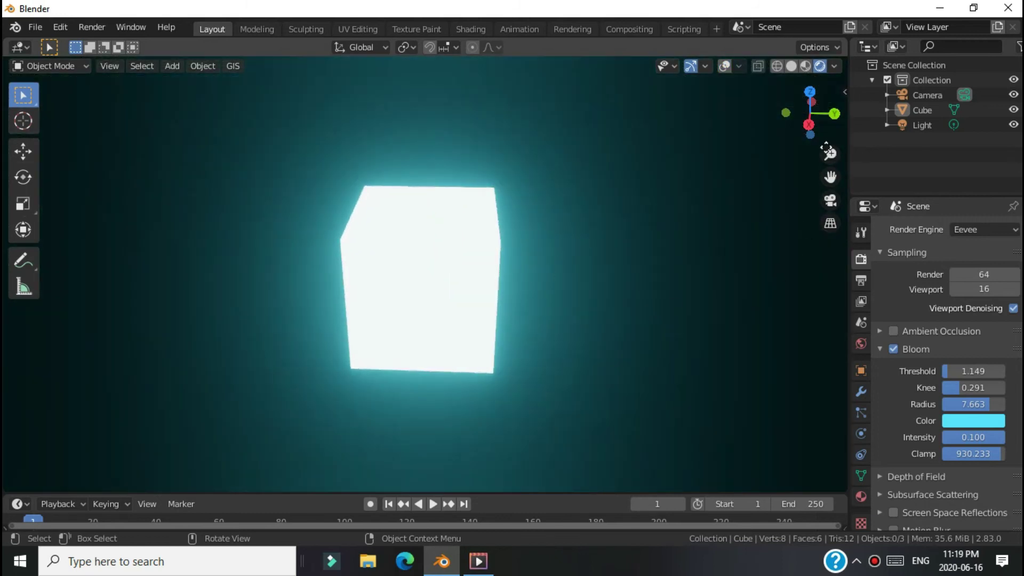
{"action": "mouse_move", "coordinate": [585, 277]}
{"action": "middle_mouse_down"}
{"action": "mouse_move", "coordinate": [207, 288]}
{"action": "mouse_move", "coordinate": [463, 378]}
{"action": "mouse_move", "coordinate": [715, 347]}
{"action": "mouse_move", "coordinate": [372, 291]}
{"action": "mouse_move", "coordinate": [322, 232]}
{"action": "mouse_move", "coordinate": [567, 393]}
{"action": "mouse_move", "coordinate": [572, 346]}
{"action": "mouse_move", "coordinate": [410, 332]}
{"action": "mouse_move", "coordinate": [540, 295]}
{"action": "mouse_move", "coordinate": [614, 250]}
{"action": "mouse_move", "coordinate": [564, 307]}
{"action": "mouse_move", "coordinate": [446, 331]}
{"action": "mouse_move", "coordinate": [451, 251]}
{"action": "mouse_move", "coordinate": [583, 258]}
{"action": "mouse_move", "coordinate": [722, 304]}
{"action": "mouse_move", "coordinate": [413, 452]}
{"action": "mouse_move", "coordinate": [547, 229]}
{"action": "mouse_move", "coordinate": [251, 263]}
{"action": "middle_mouse_up"}
{"action": "mouse_move", "coordinate": [398, 382]}
{"action": "middle_mouse_down"}
{"action": "mouse_move", "coordinate": [553, 357]}
{"action": "mouse_move", "coordinate": [571, 235]}
{"action": "mouse_move", "coordinate": [414, 430]}
{"action": "mouse_move", "coordinate": [574, 376]}
{"action": "mouse_move", "coordinate": [484, 418]}
{"action": "mouse_move", "coordinate": [681, 435]}
{"action": "middle_mouse_up"}
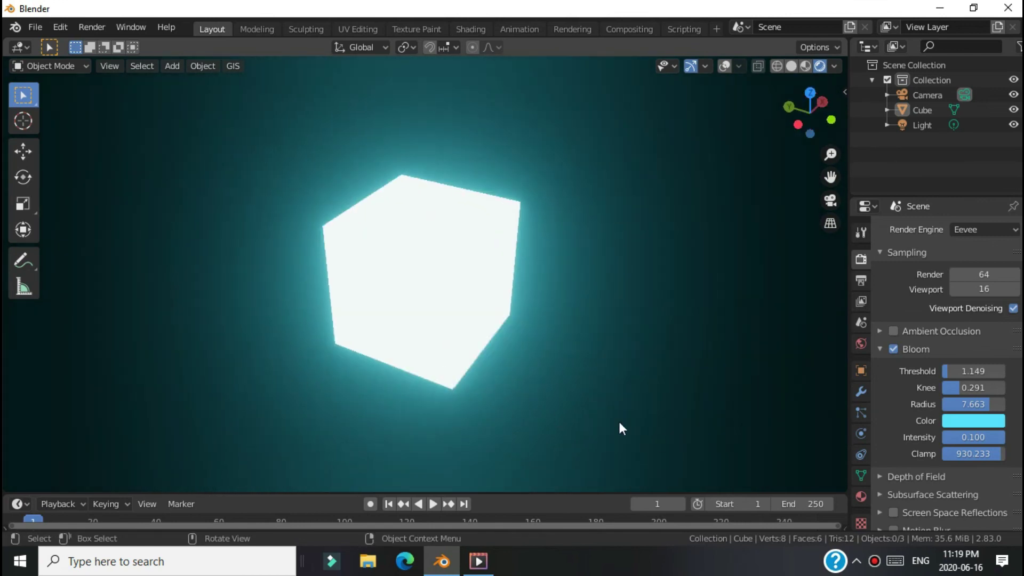
{"action": "scroll", "coordinate": [465, 360], "scroll_direction": "up", "scroll_amount": 1}
{"action": "scroll", "coordinate": [465, 360], "scroll_direction": "up", "scroll_amount": 1}
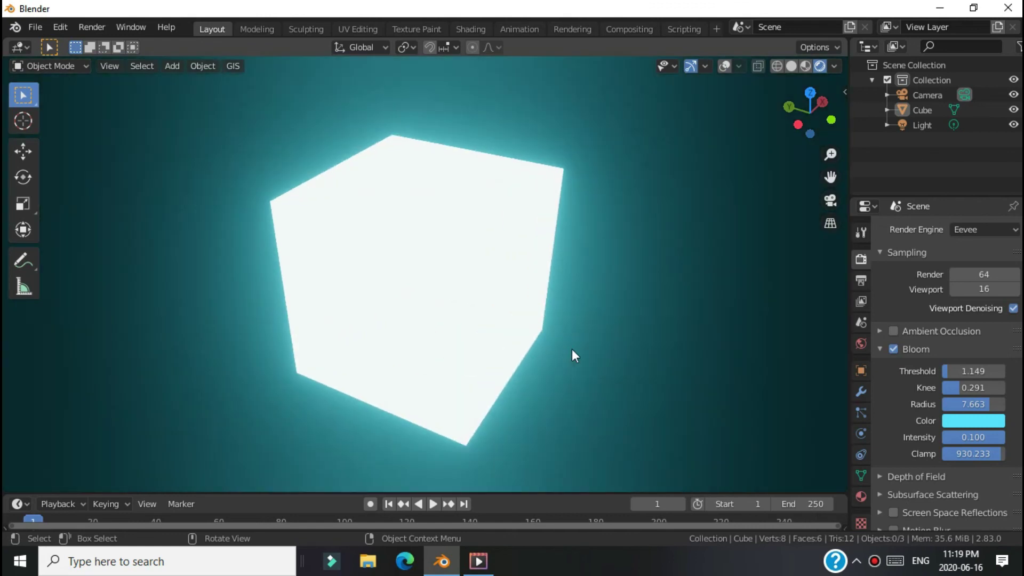
{"action": "mouse_move", "coordinate": [572, 350]}
{"action": "middle_mouse_down"}
{"action": "mouse_move", "coordinate": [460, 384]}
{"action": "mouse_move", "coordinate": [276, 373]}
{"action": "mouse_move", "coordinate": [450, 202]}
{"action": "mouse_move", "coordinate": [405, 421]}
{"action": "mouse_move", "coordinate": [354, 389]}
{"action": "mouse_move", "coordinate": [363, 343]}
{"action": "mouse_move", "coordinate": [357, 361]}
{"action": "mouse_move", "coordinate": [344, 346]}
{"action": "middle_mouse_up"}
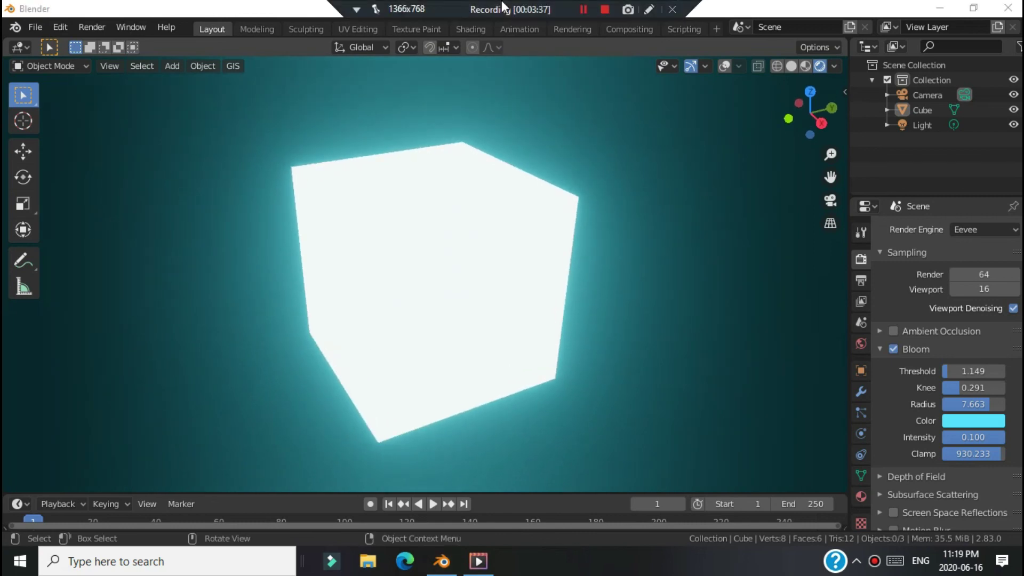